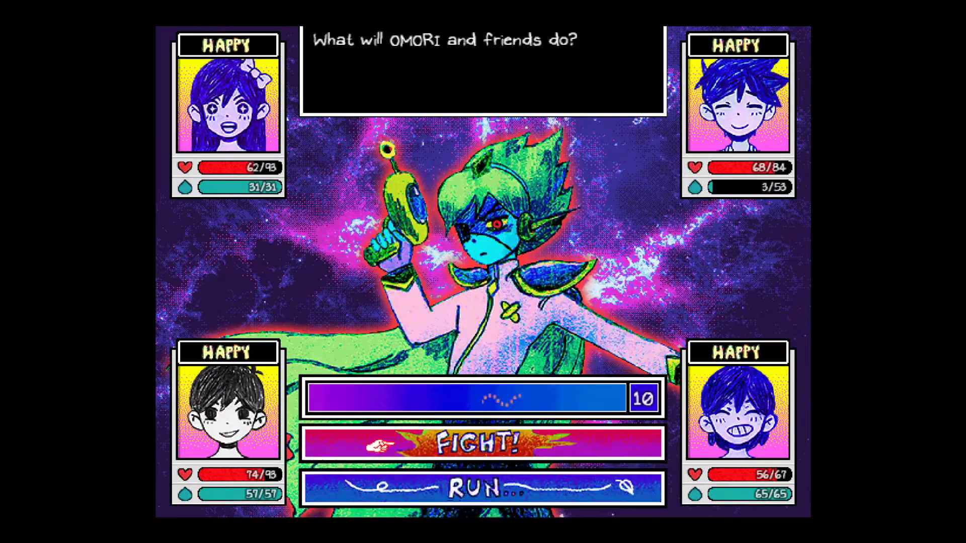
Step: In the OMORI battle, choose FIGHT and set OMORI's action to ATTACK
{"action": "key", "text": "z"}
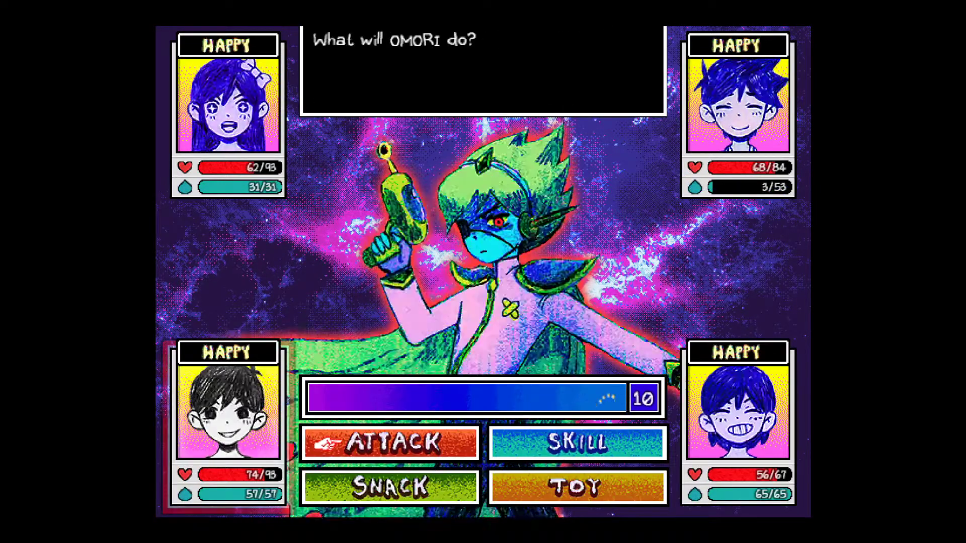
{"action": "key", "text": "z"}
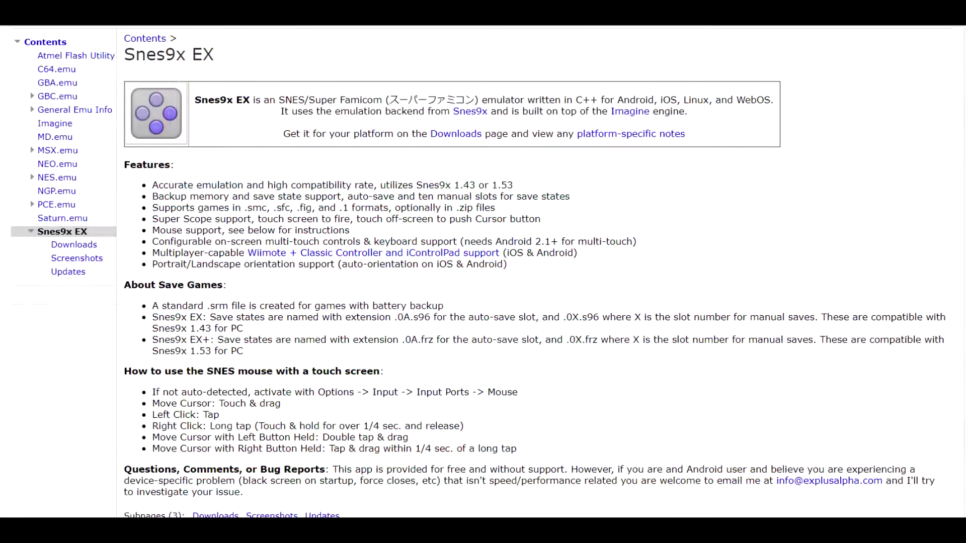